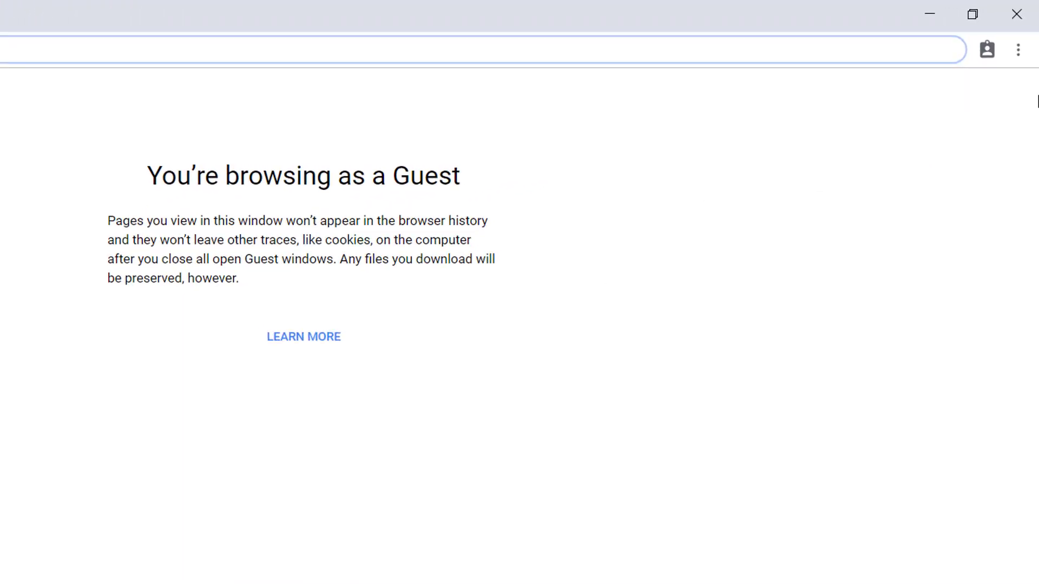
pyautogui.click(986, 54)
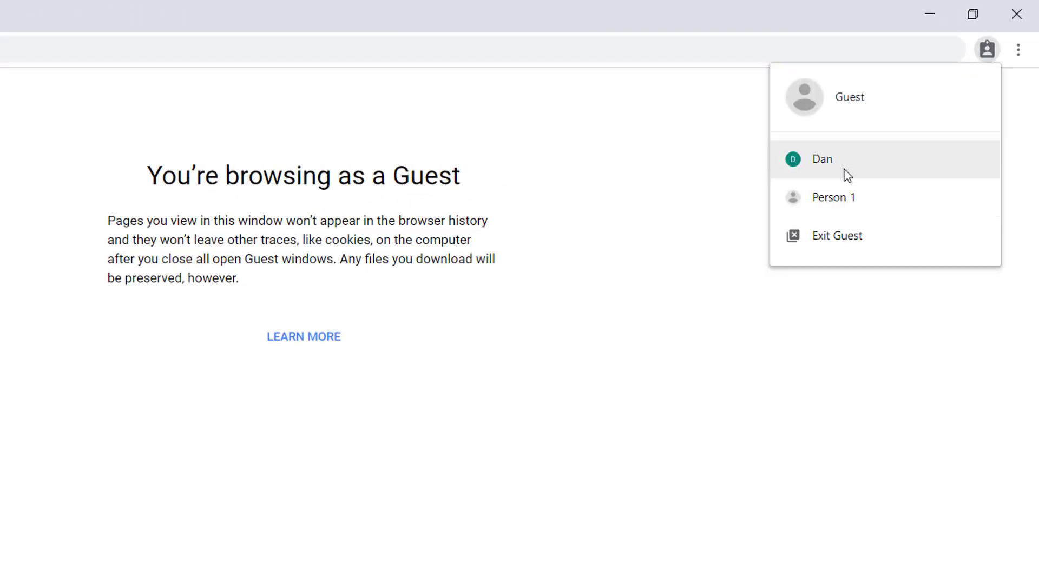
pyautogui.click(697, 174)
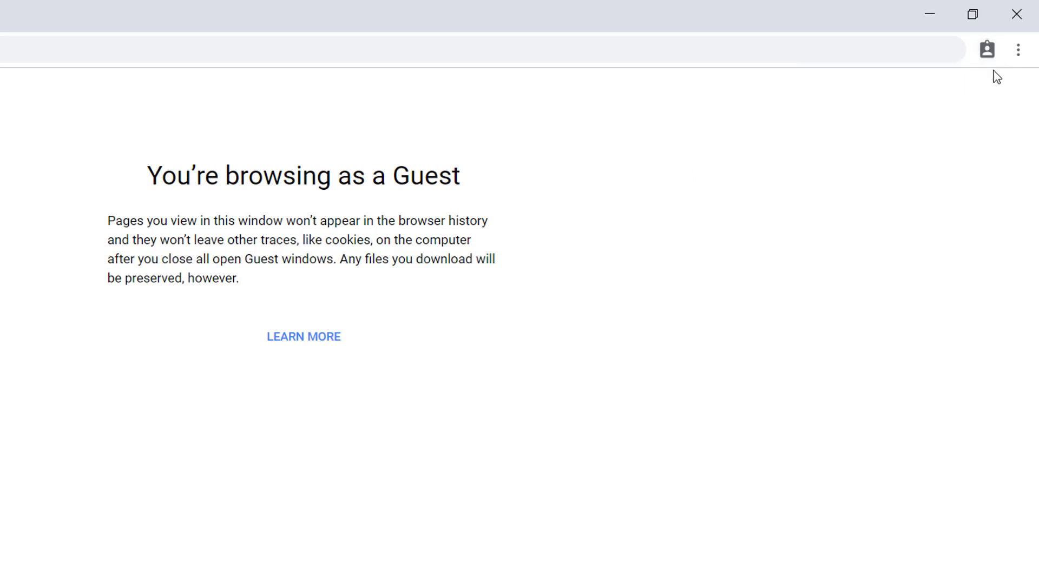
pyautogui.click(1022, 57)
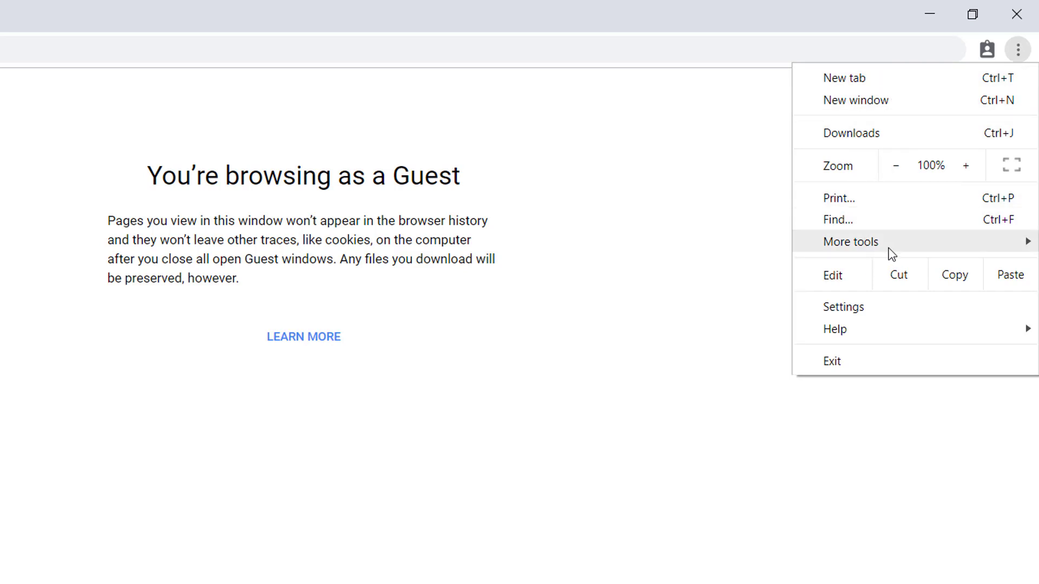
pyautogui.moveTo(896, 250)
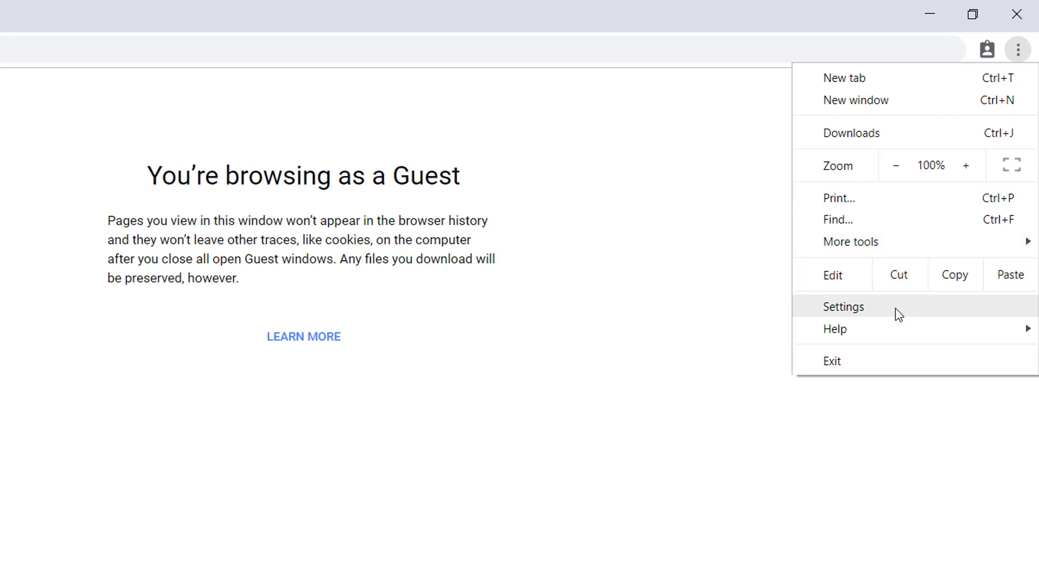
pyautogui.click(986, 54)
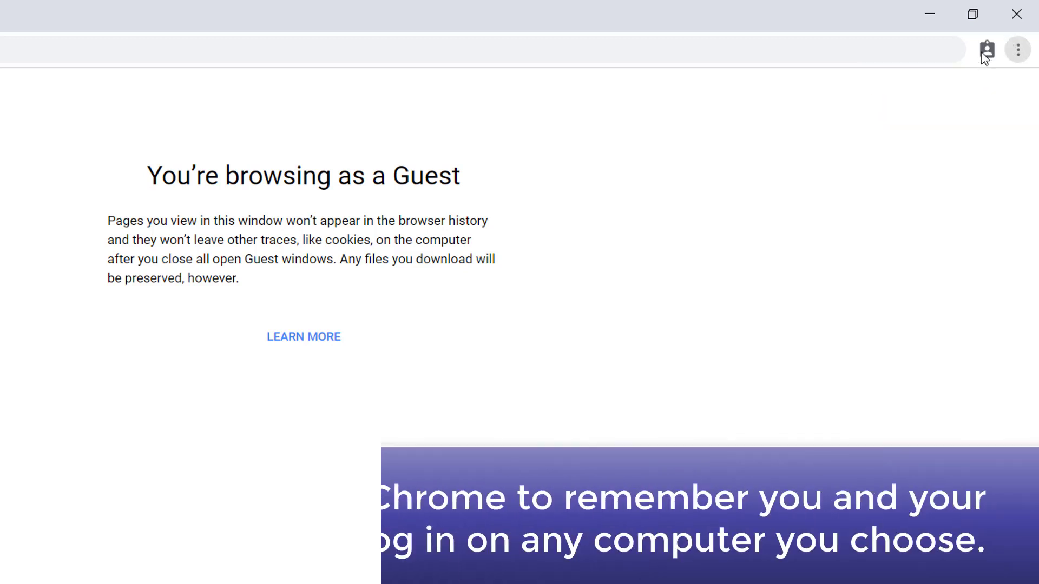
# - Switch from the guest session to the browser profile of the signed-in account holder
pyautogui.click(982, 54)
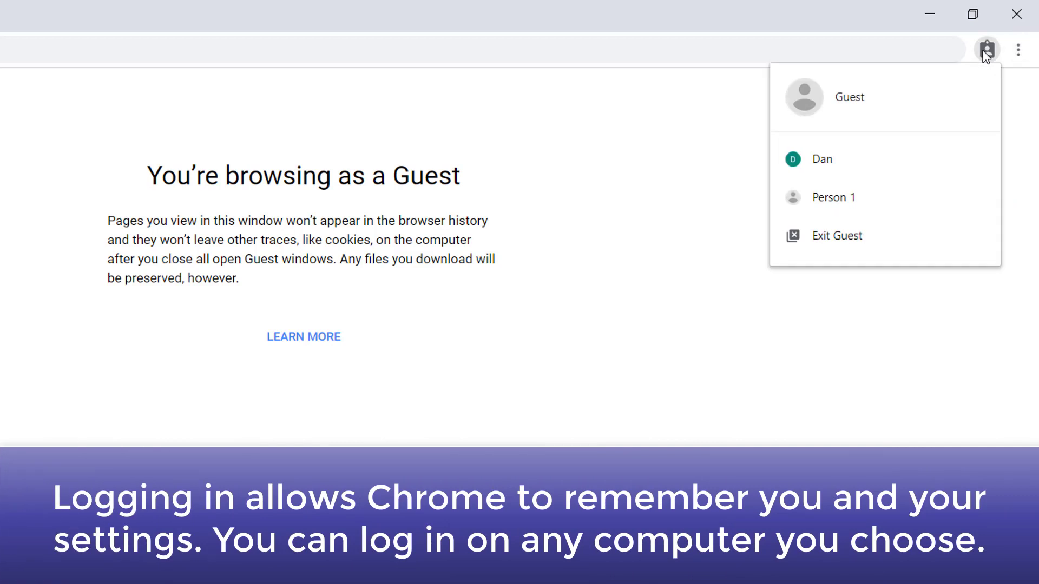
pyautogui.click(905, 161)
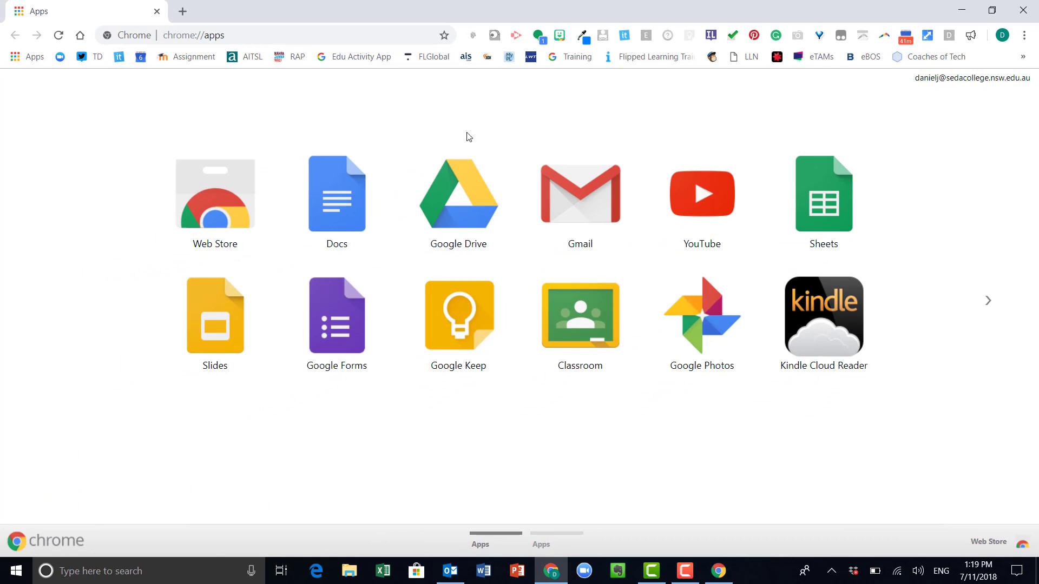
pyautogui.click(259, 41)
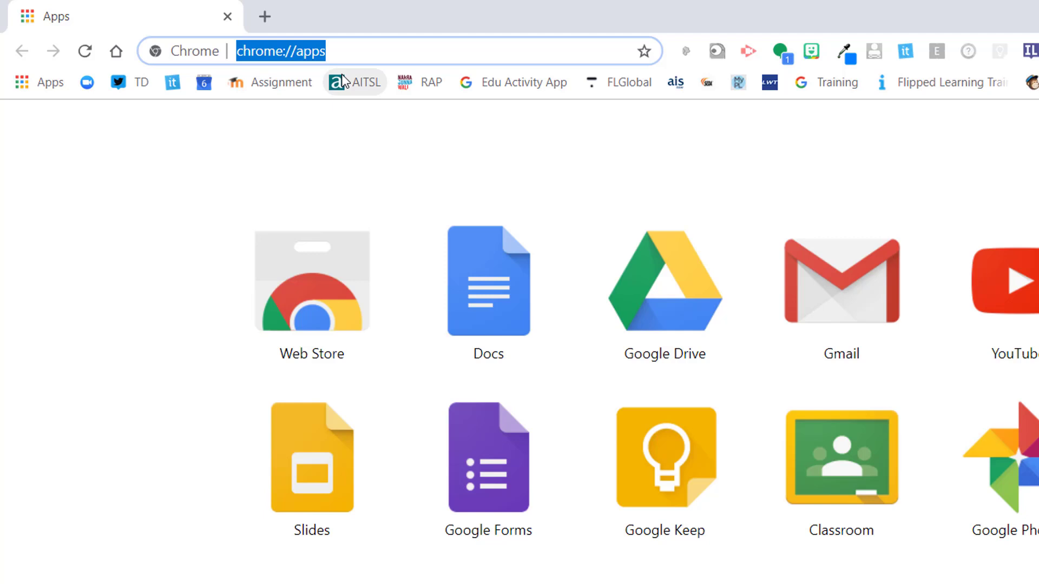
pyautogui.write('www.pdhpe.net')
pyautogui.click(341, 86)
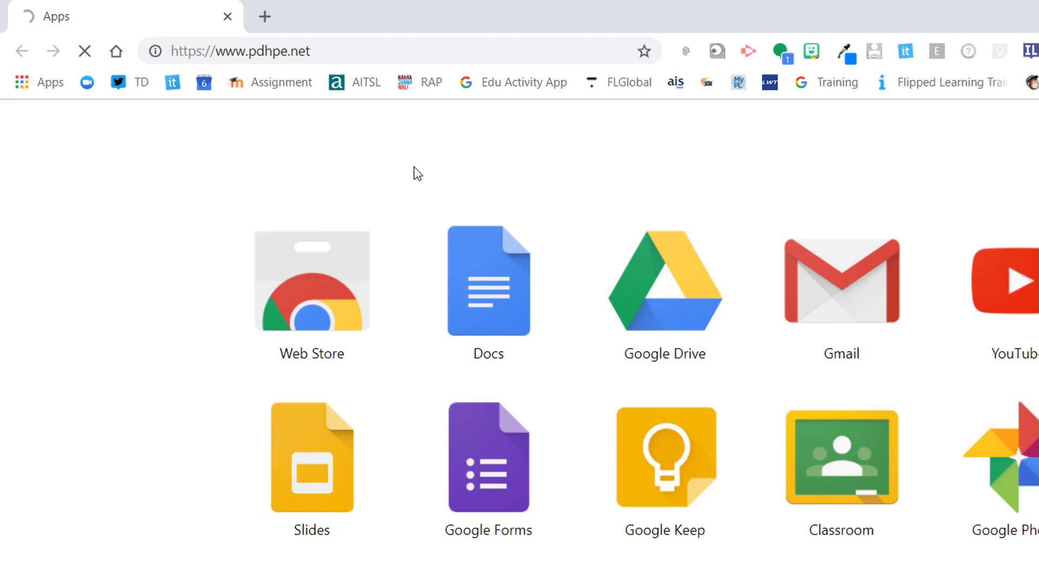
# - Search Google for "convert 300 degrees fahrenheit to celsius" from the address bar
pyautogui.click(381, 55)
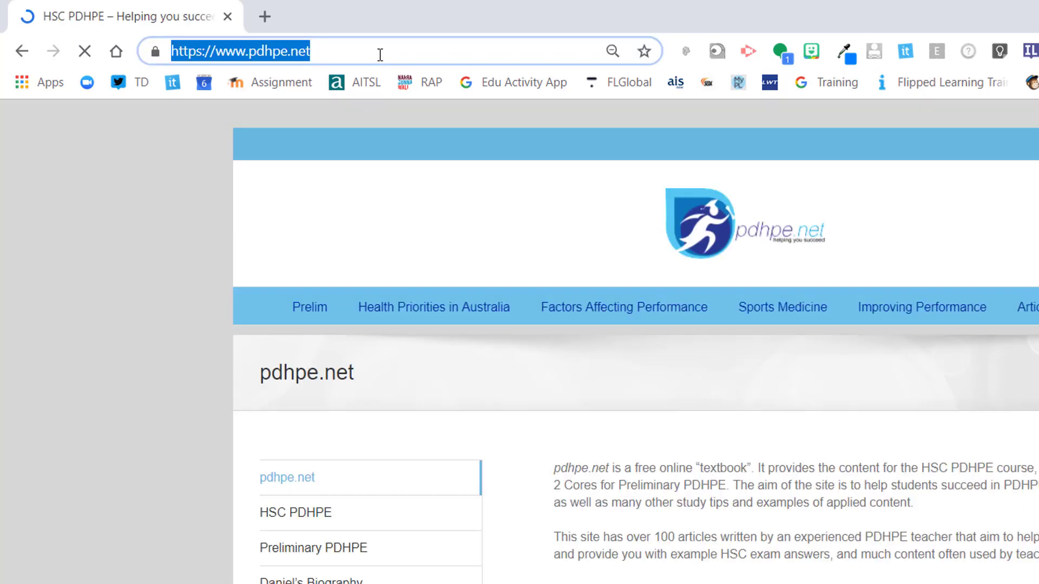
pyautogui.write('convert')
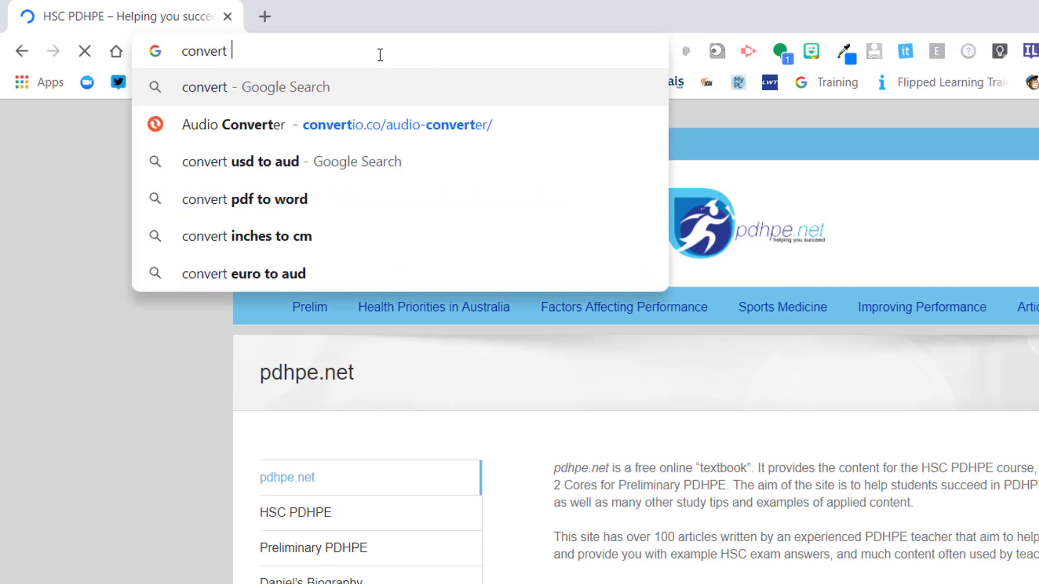
pyautogui.write(' 300 deg')
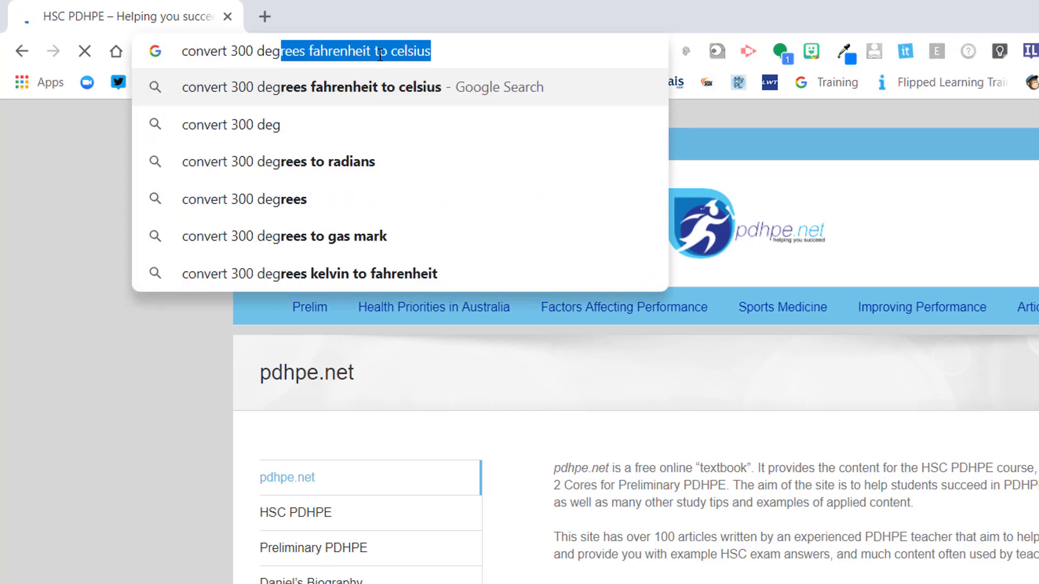
pyautogui.write('ree')
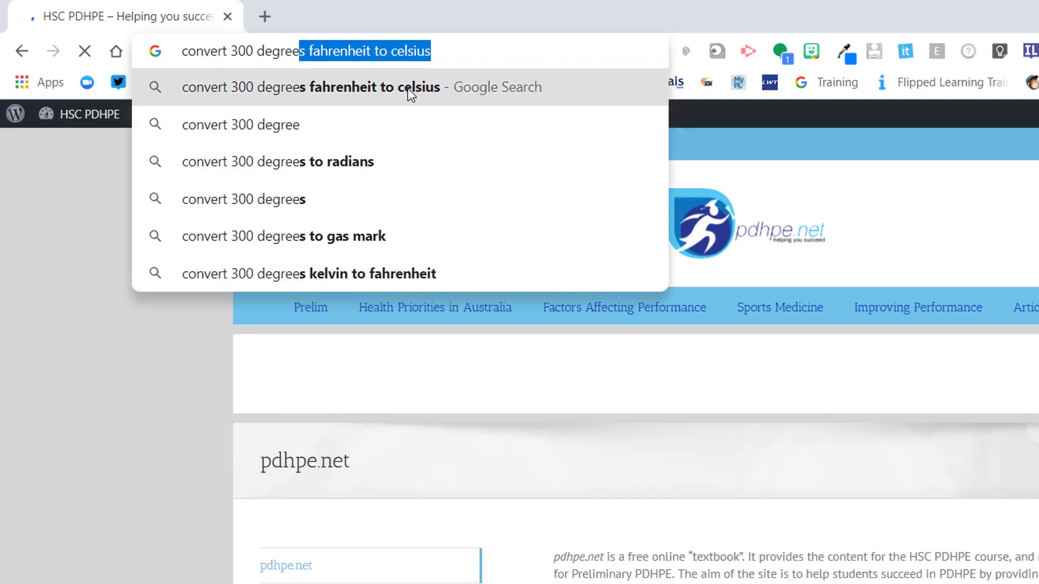
pyautogui.click(407, 89)
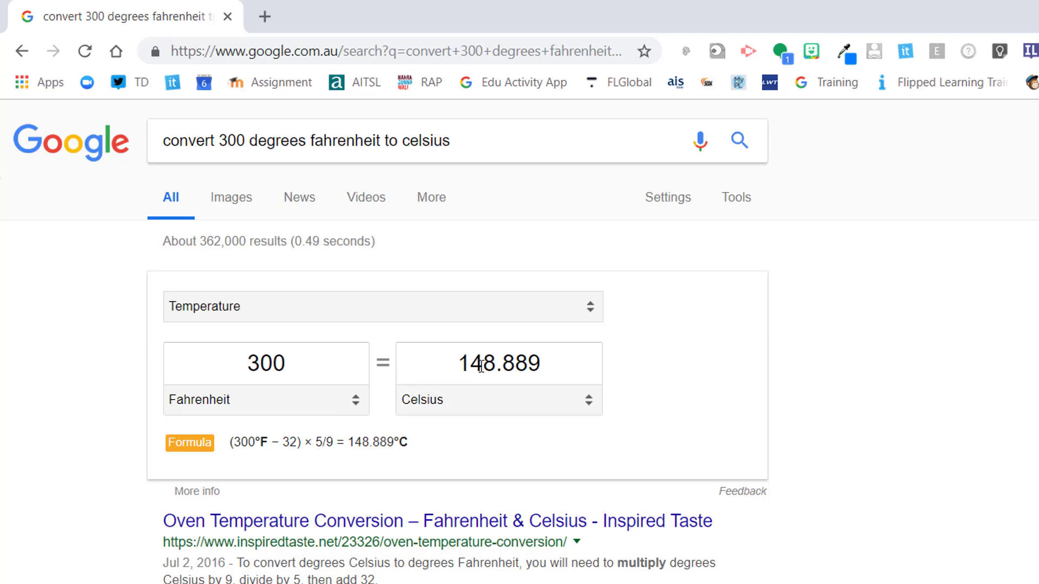
# - Search for "timer 3 hours 5 minutes" from the address bar and reset the running countdown
pyautogui.moveTo(474, 145); pyautogui.dragTo(163, 143)
pyautogui.click(272, 54)
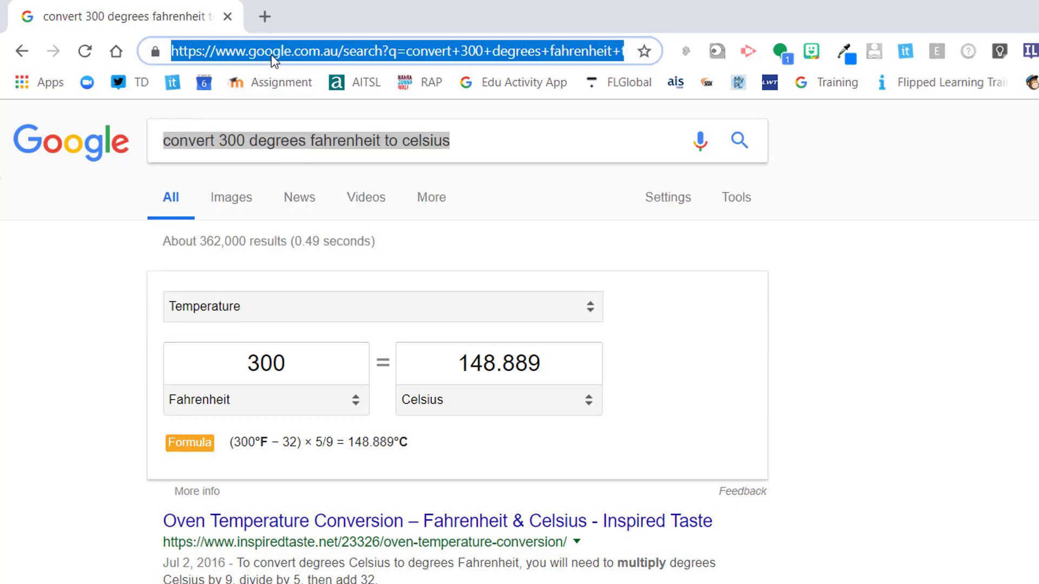
pyautogui.write('timer ')
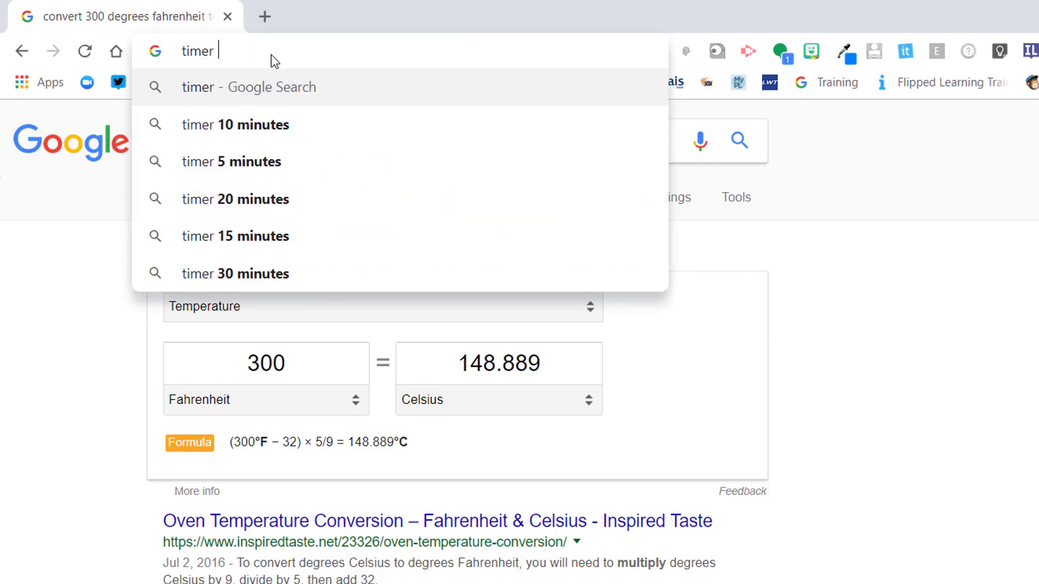
pyautogui.write('3')
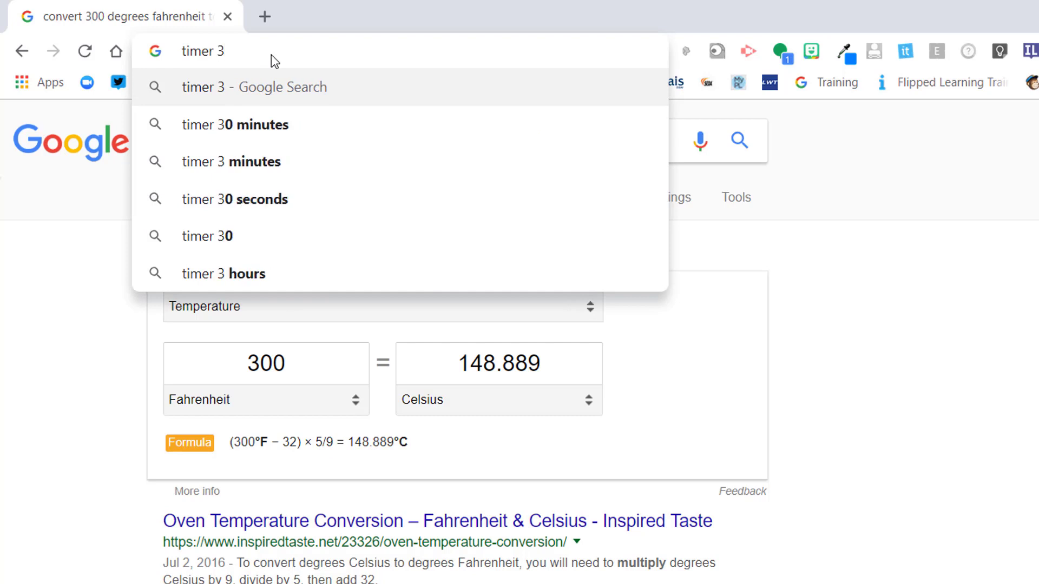
pyautogui.write(' hours 5 minutes')
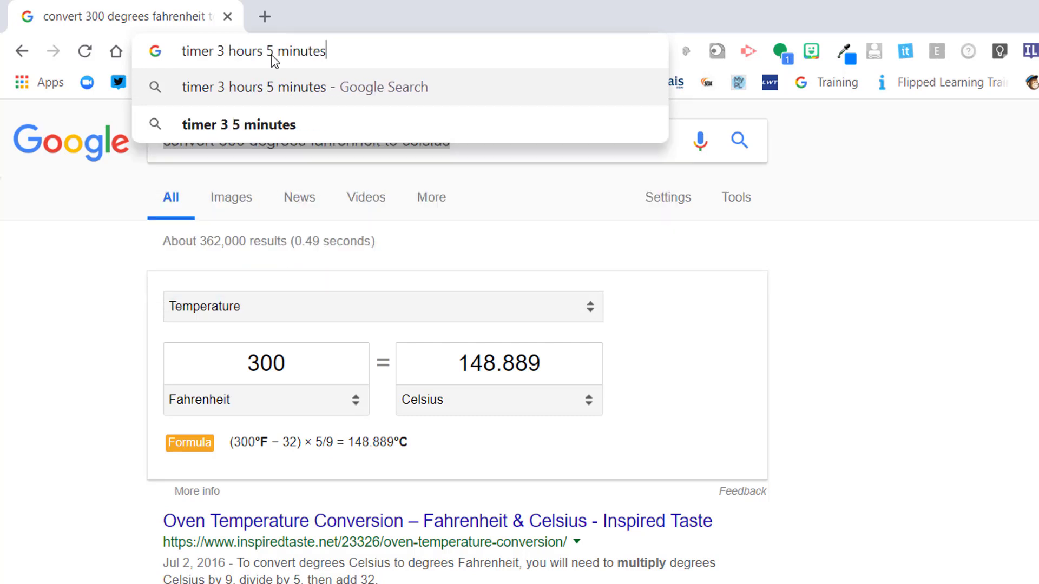
pyautogui.press('Return')
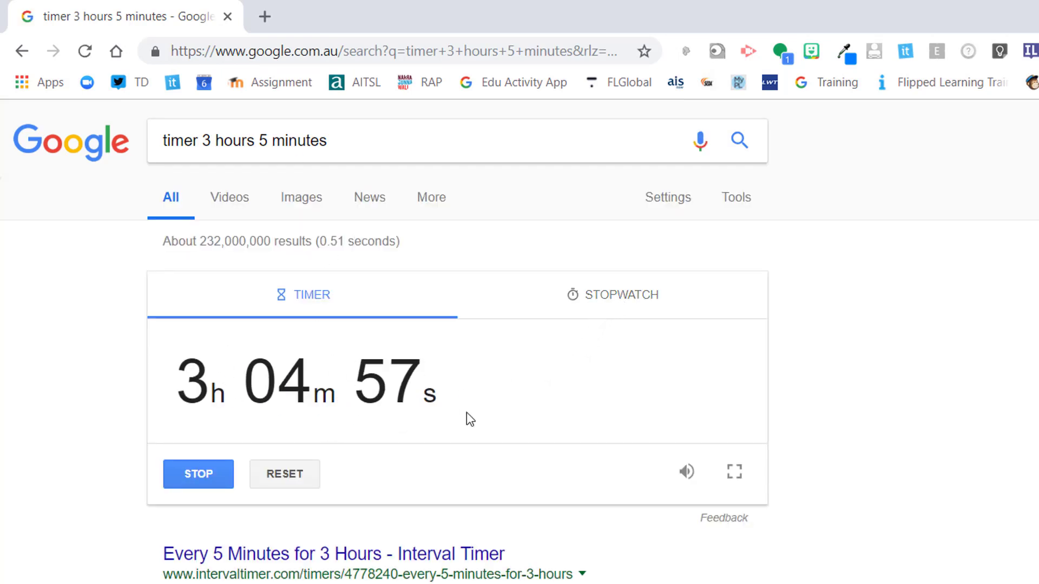
pyautogui.click(287, 478)
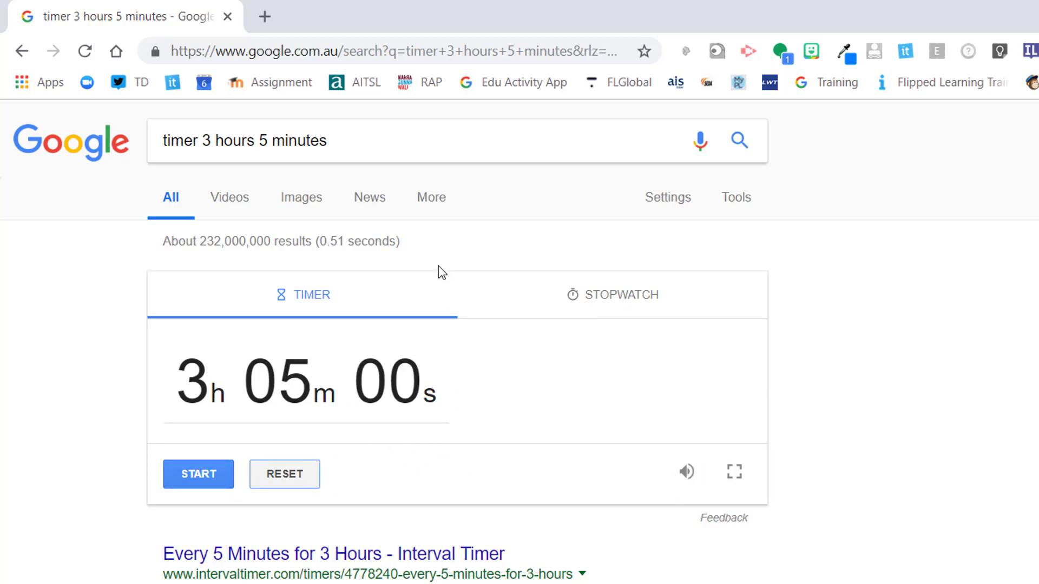
# - Open the browser's apps page and bookmark it as "Apps" in the Bookmarks bar folder
pyautogui.click(320, 52)
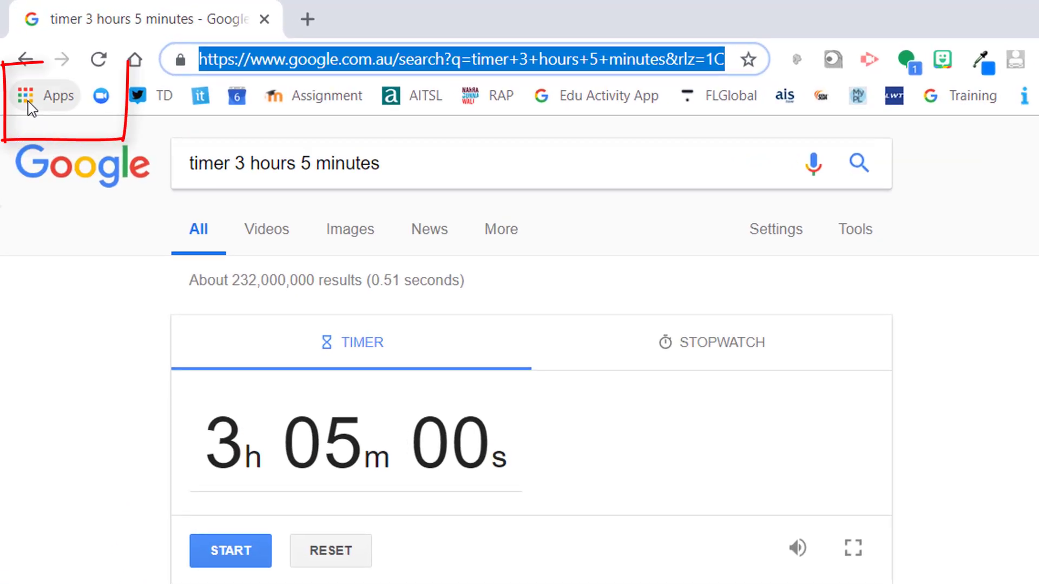
pyautogui.click(28, 98)
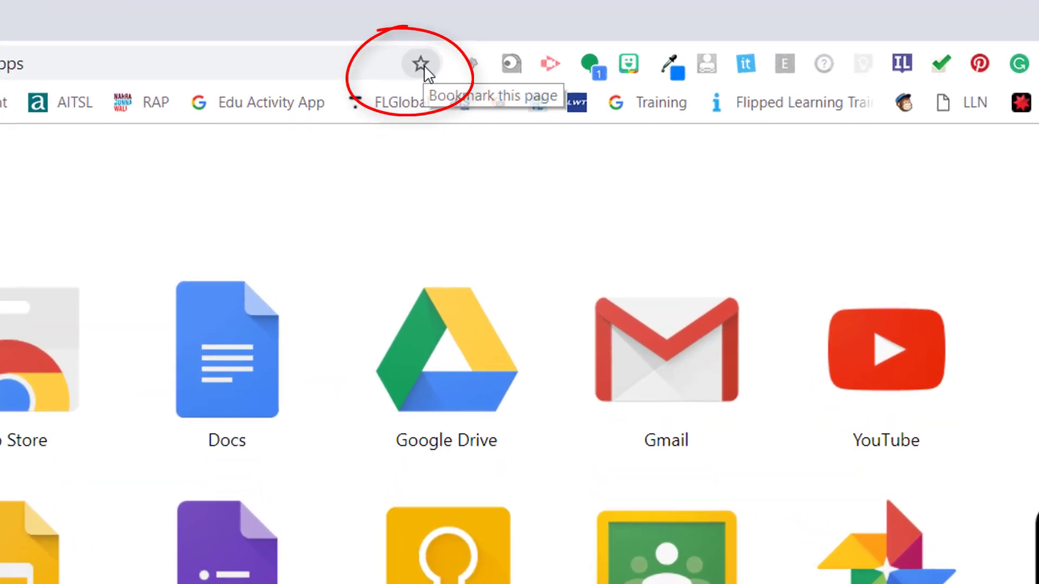
pyautogui.click(443, 35)
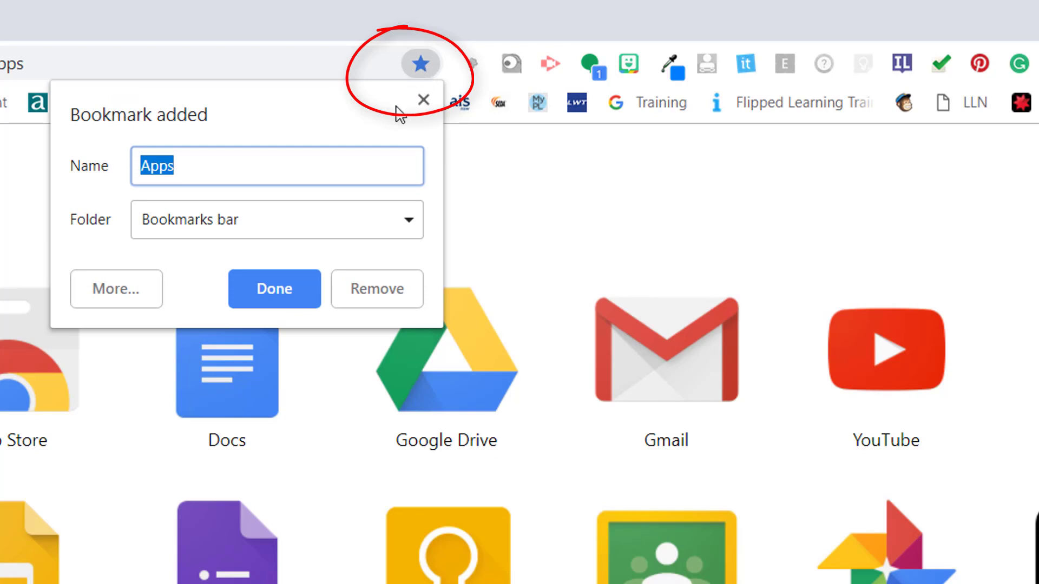
pyautogui.click(392, 219)
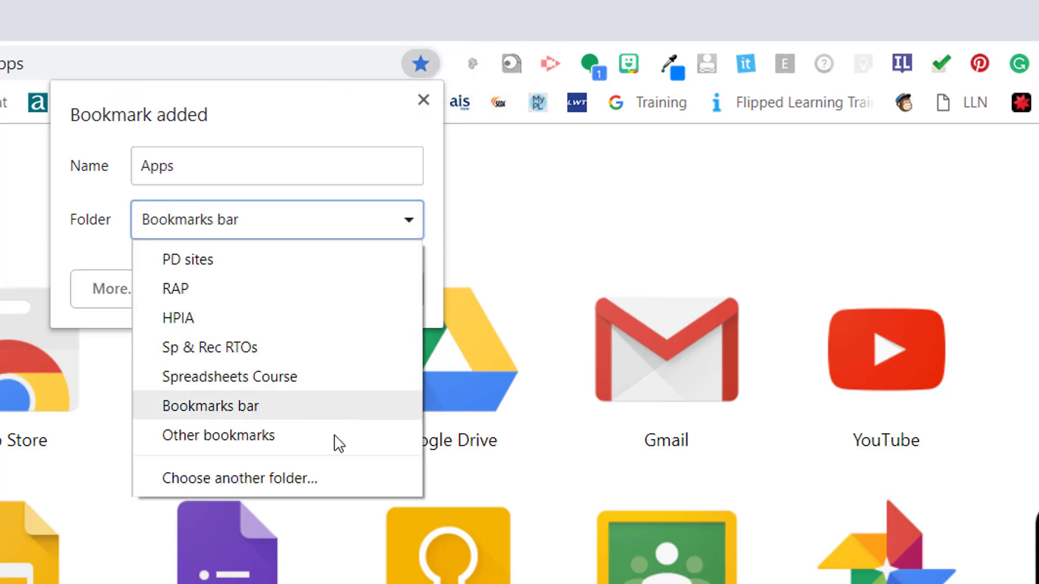
pyautogui.click(323, 142)
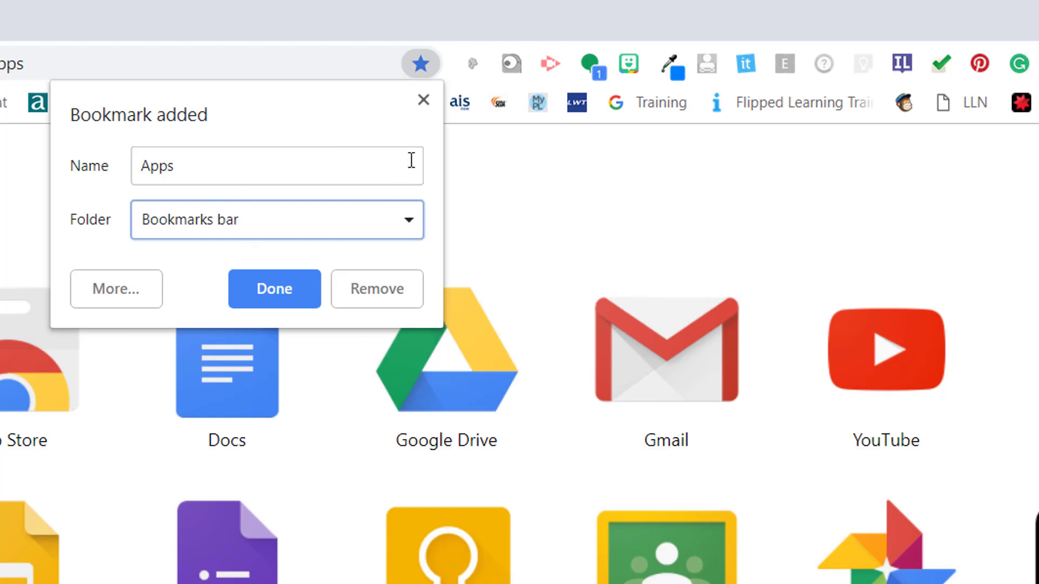
pyautogui.click(426, 101)
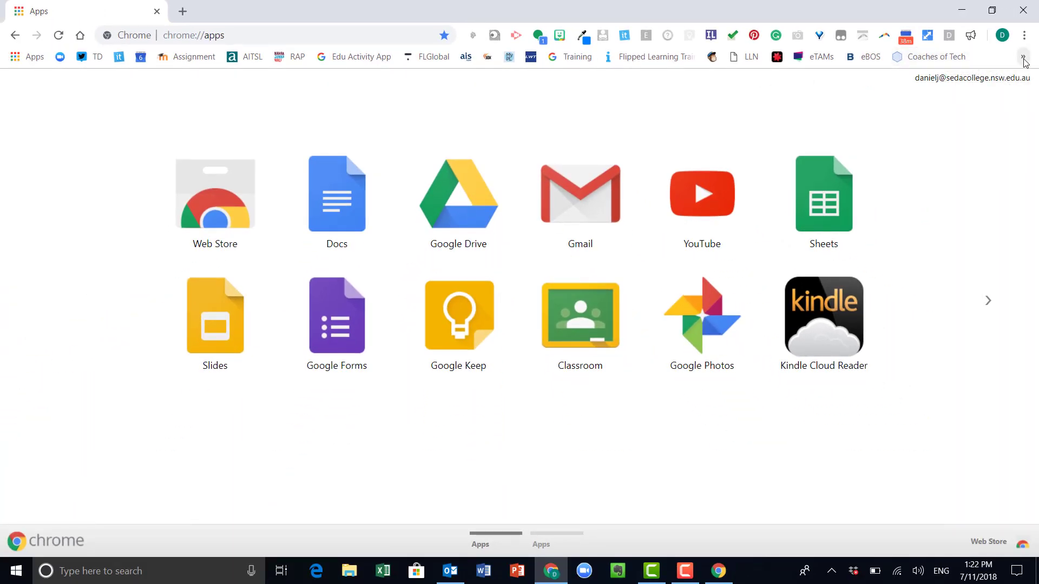
# - Look through the bookmarks that do not fit on the bookmarks bar and the full bookmarks list
pyautogui.click(1022, 57)
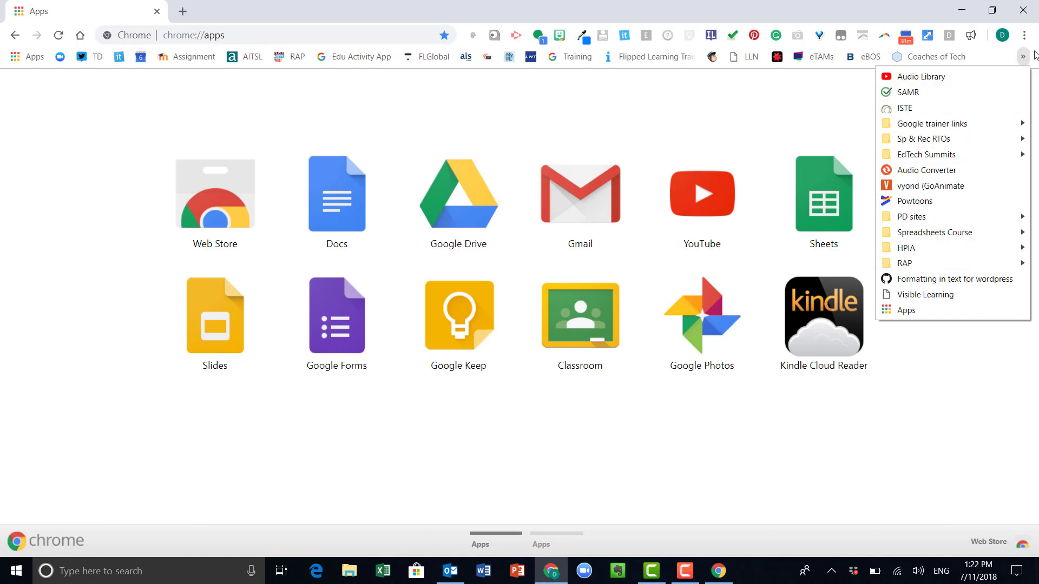
pyautogui.click(1026, 36)
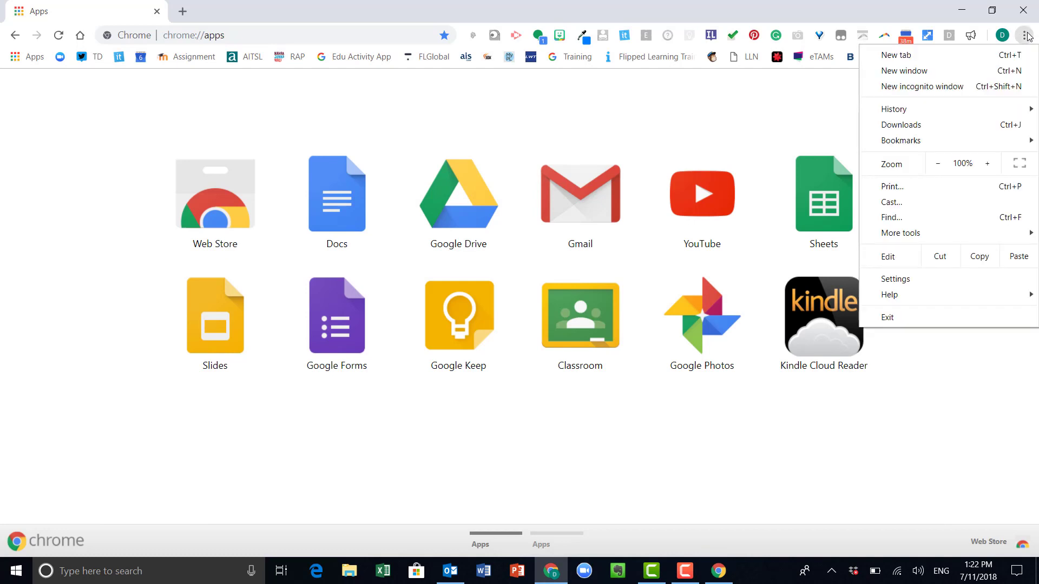
pyautogui.moveTo(941, 144)
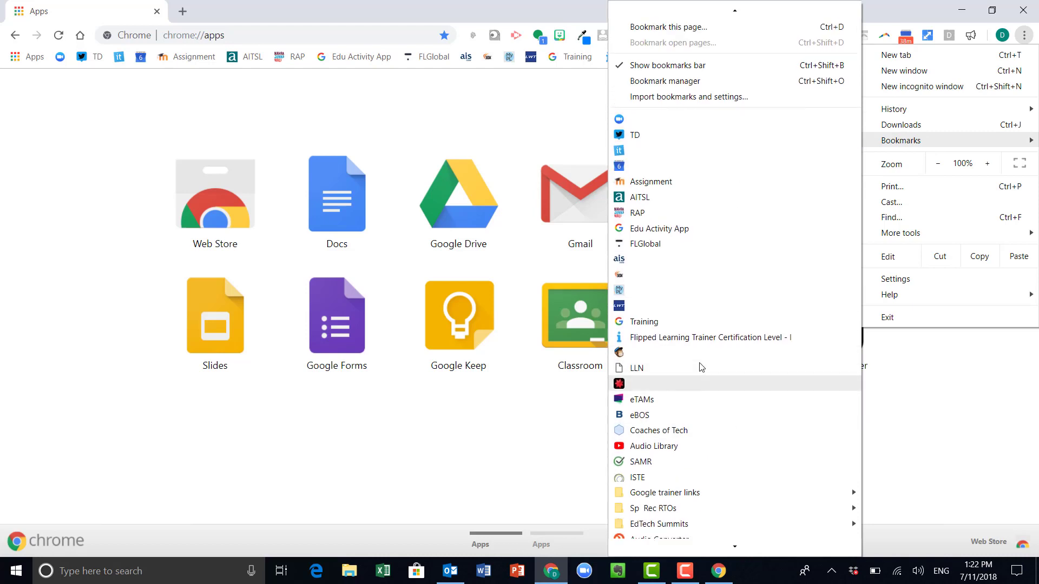
pyautogui.click(435, 103)
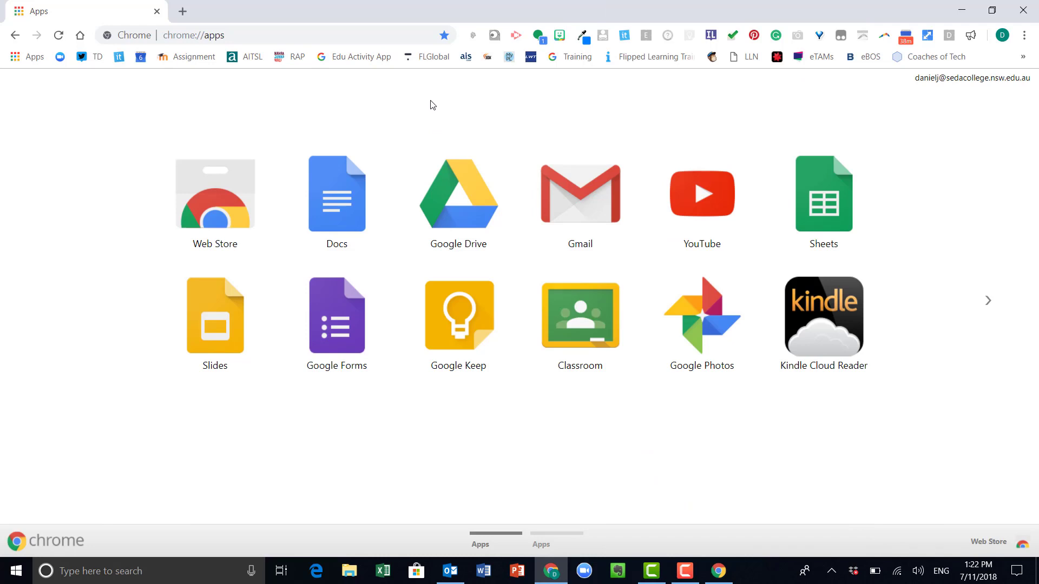
# - Enter "chrome" in the address bar and open the suggested Chrome Web Store page at chrome.google.com/webstore
pyautogui.click(303, 35)
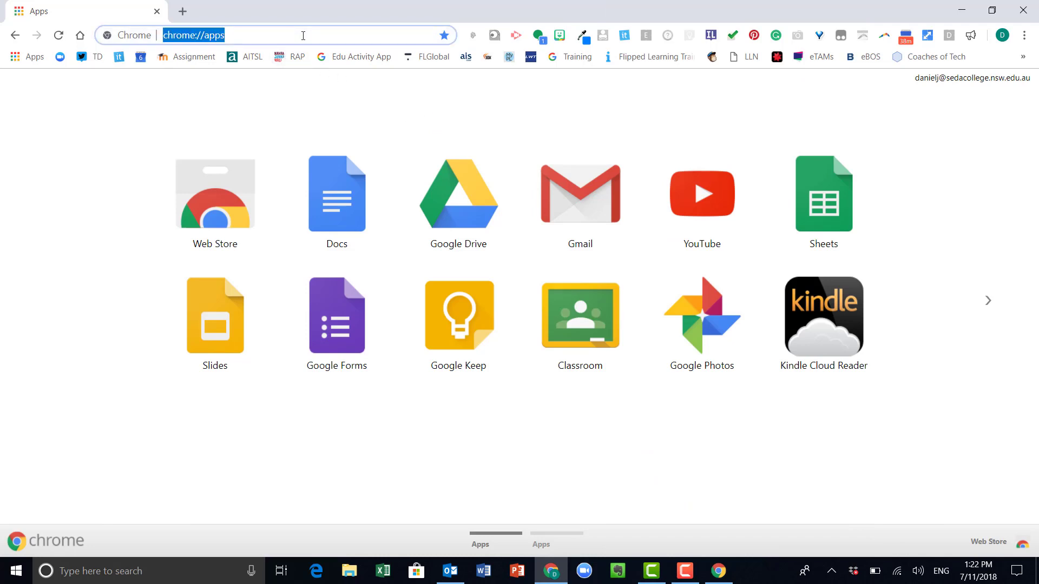
pyautogui.write('chr')
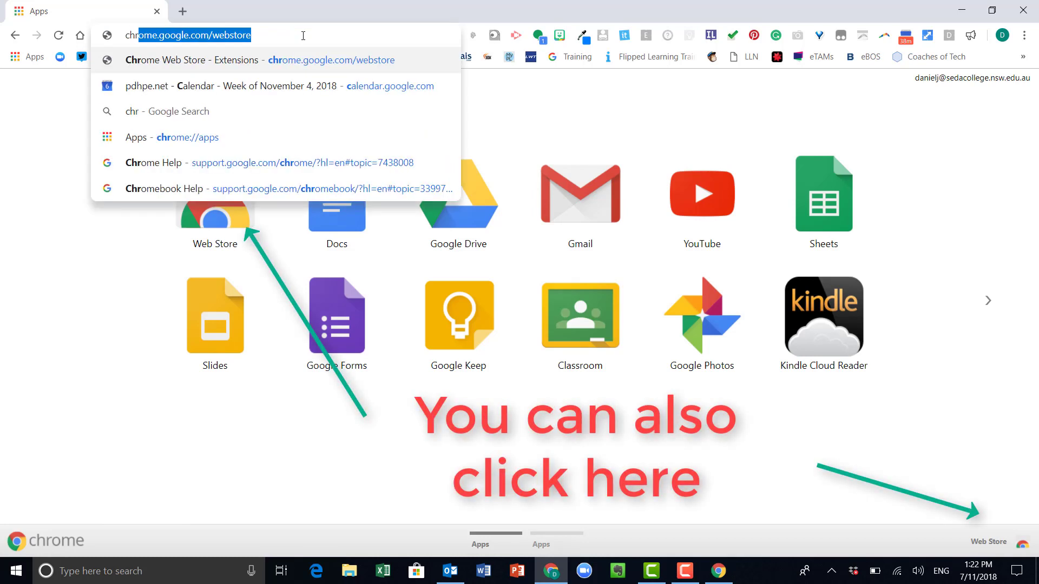
pyautogui.write('ome')
pyautogui.click(267, 62)
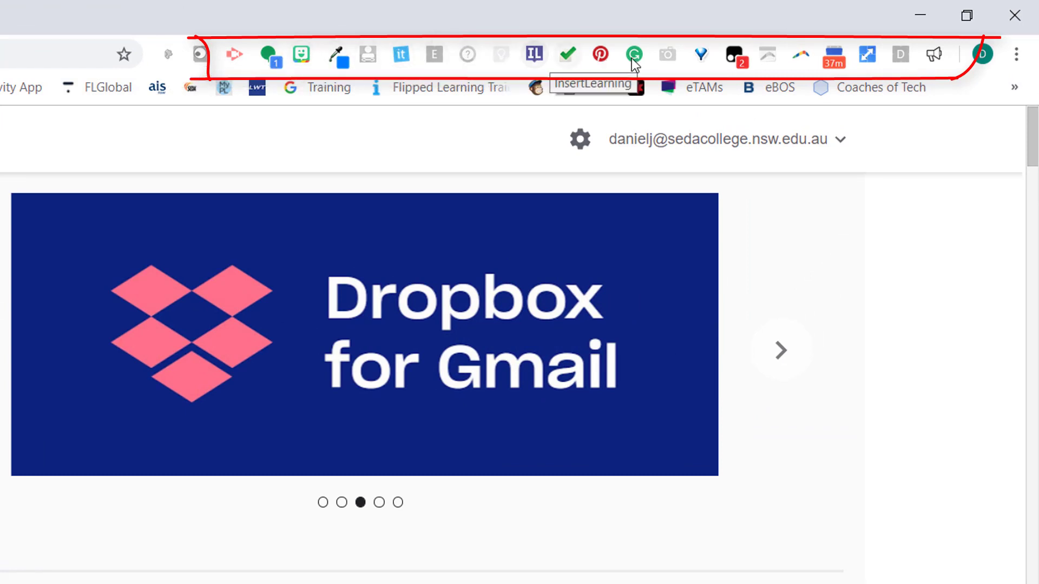
# - Open a Guest browsing window from the current profile
pyautogui.click(982, 56)
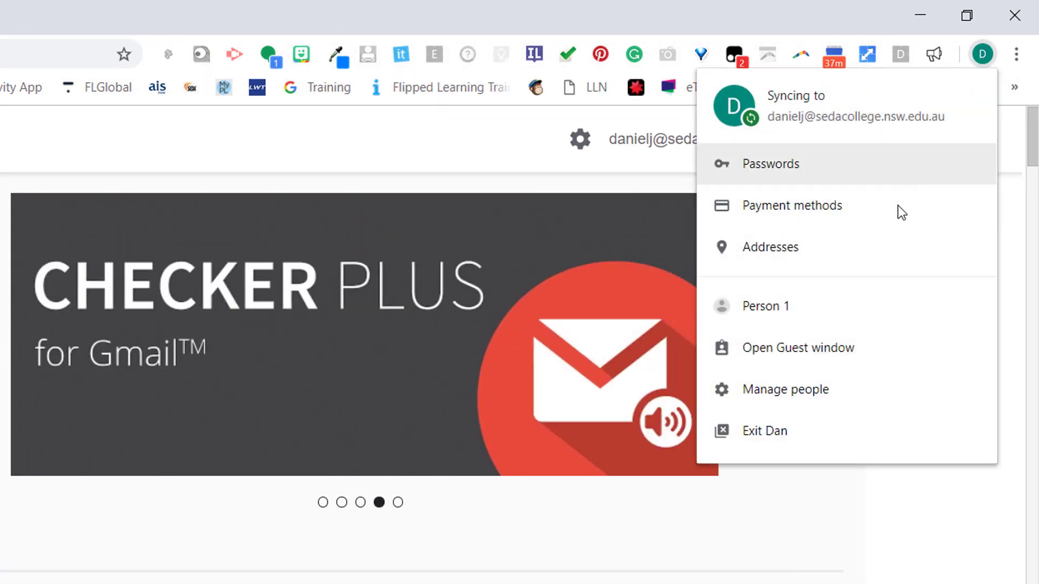
pyautogui.click(865, 348)
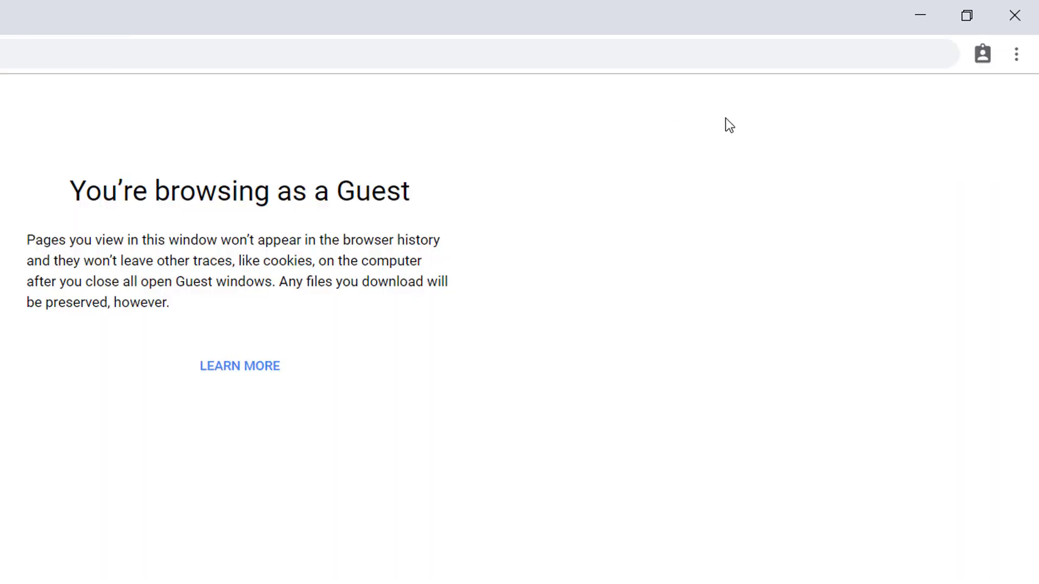
# - Exit Guest browsing and return to the profile window showing the Chrome Web Store
pyautogui.click(228, 54)
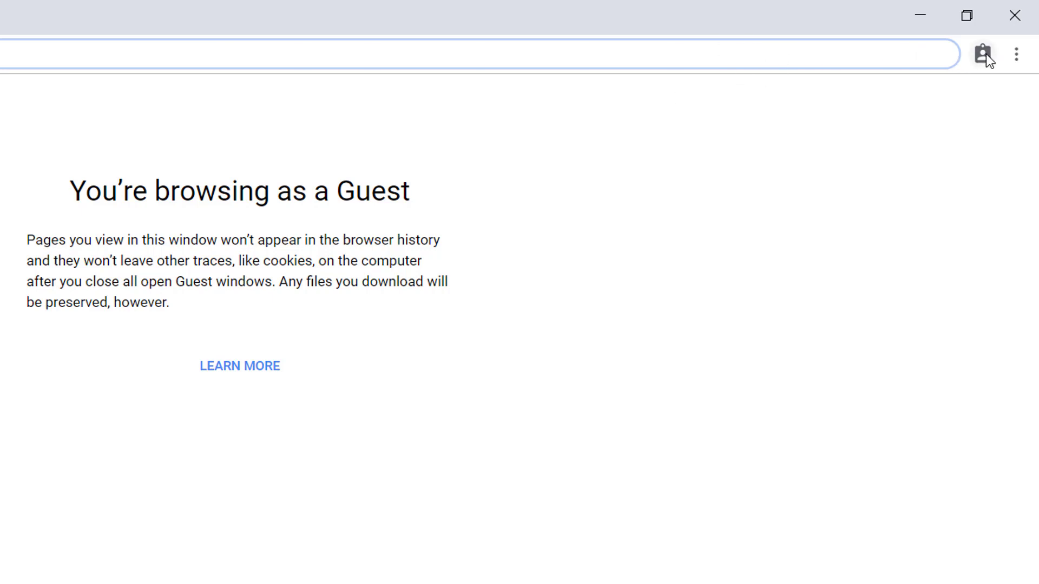
pyautogui.click(983, 54)
pyautogui.click(853, 186)
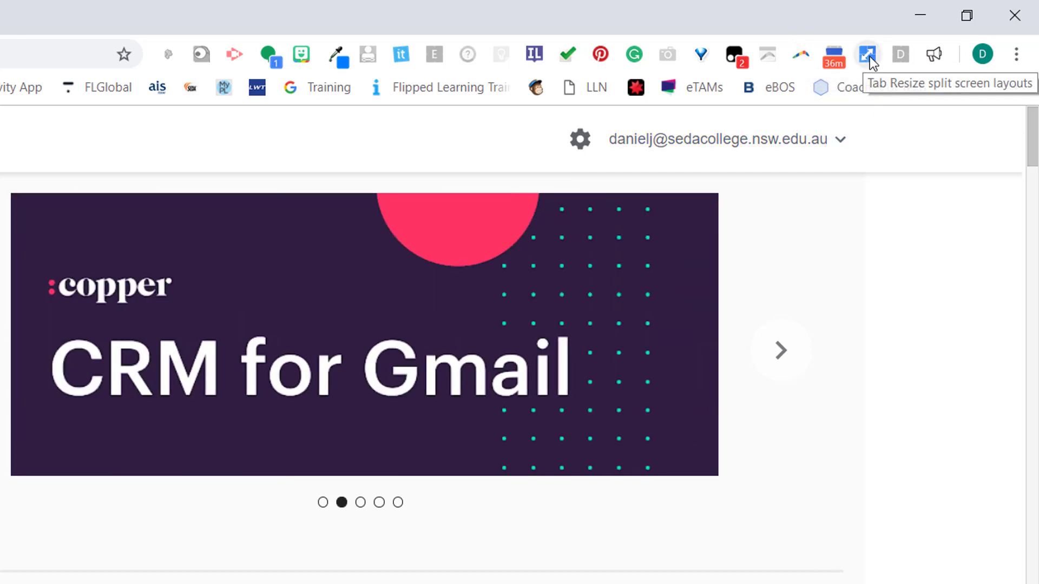
# - Look at the split screen layouts offered by the Tab Resize extension and dismiss its popup
pyautogui.click(867, 55)
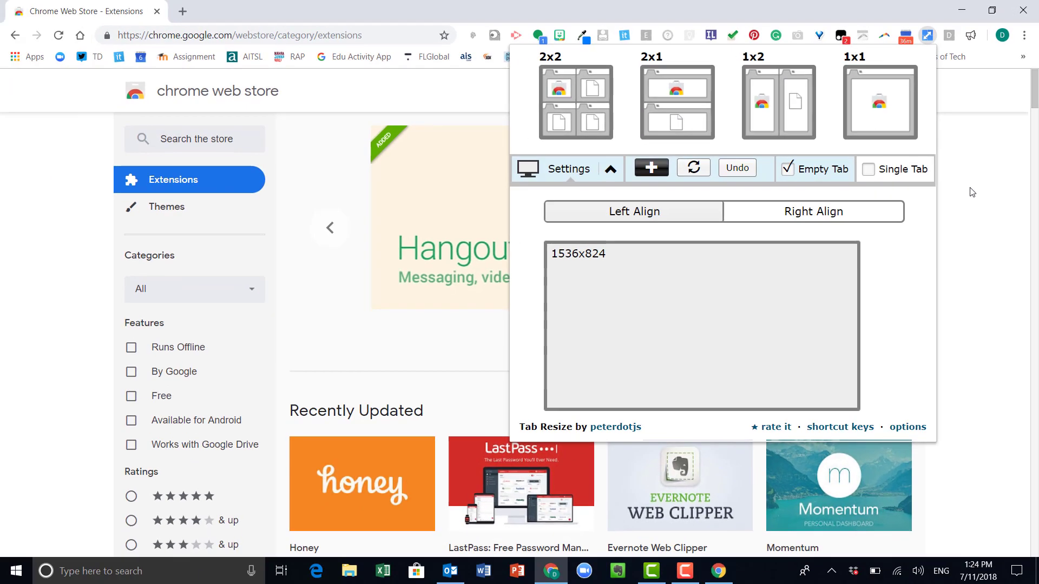
pyautogui.click(978, 162)
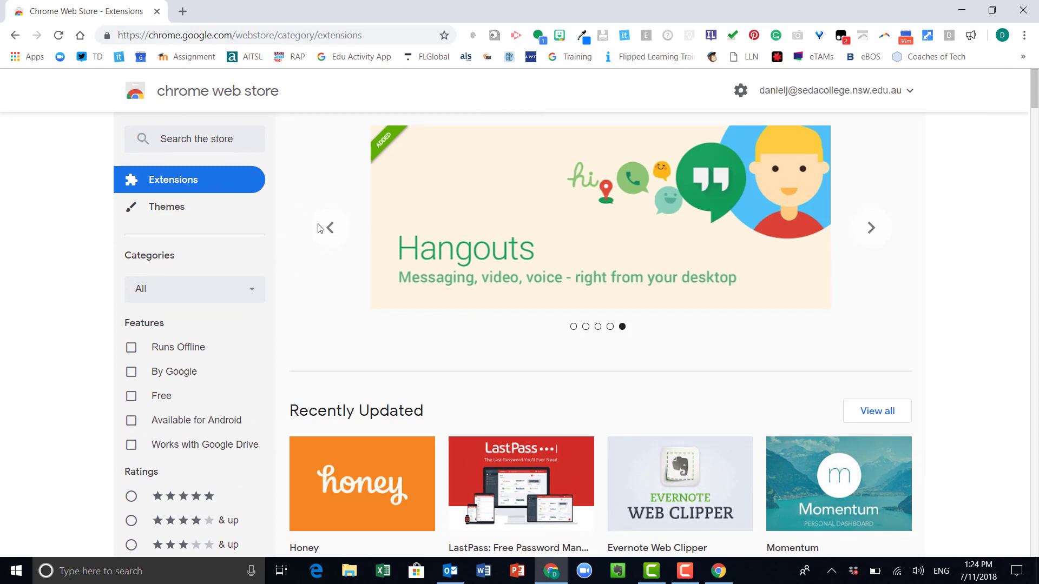
# - Search the Chrome Web Store for "education"
pyautogui.click(194, 141)
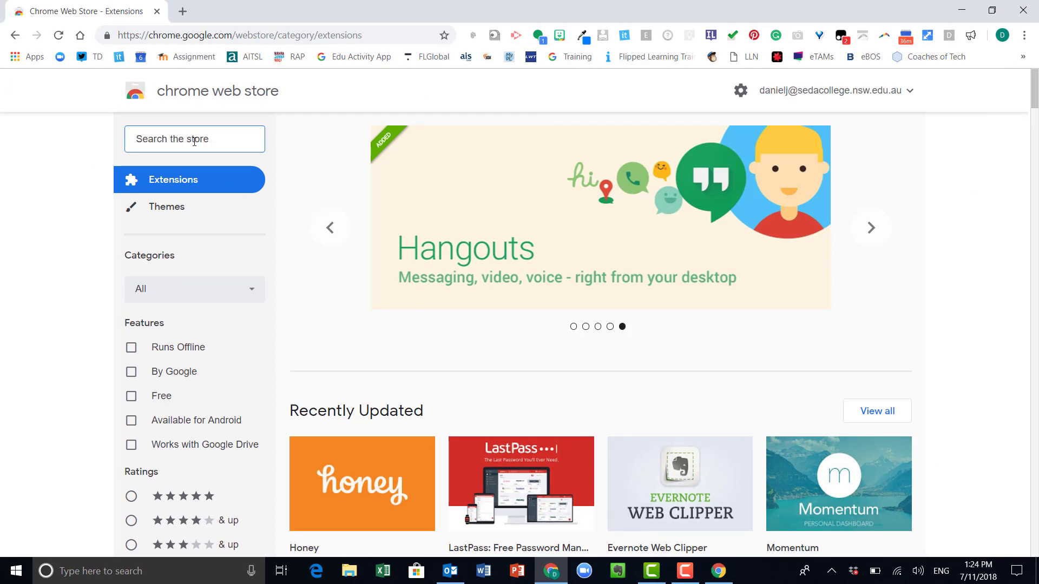
pyautogui.write('education')
pyautogui.press('Return')
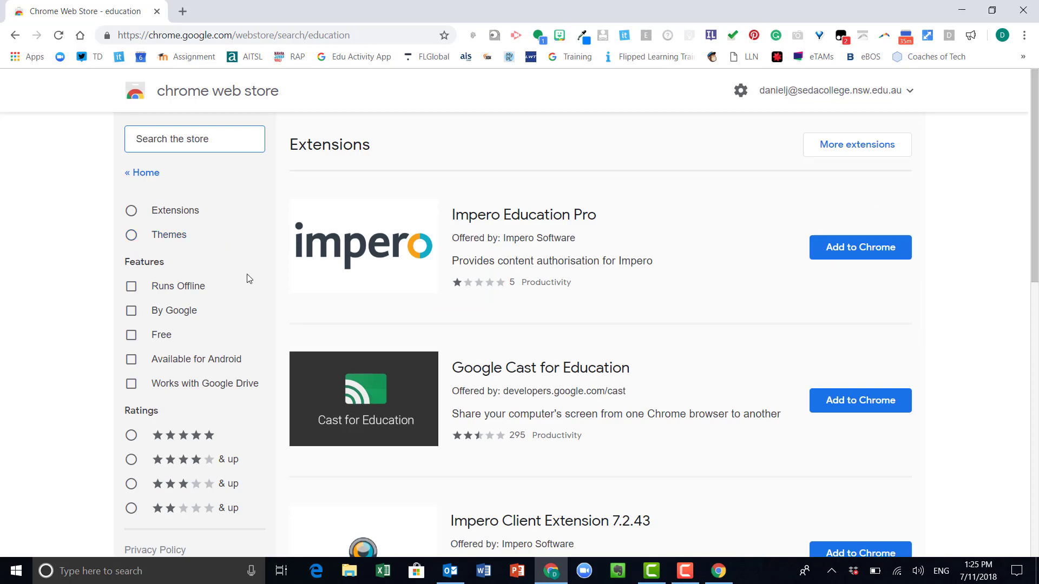